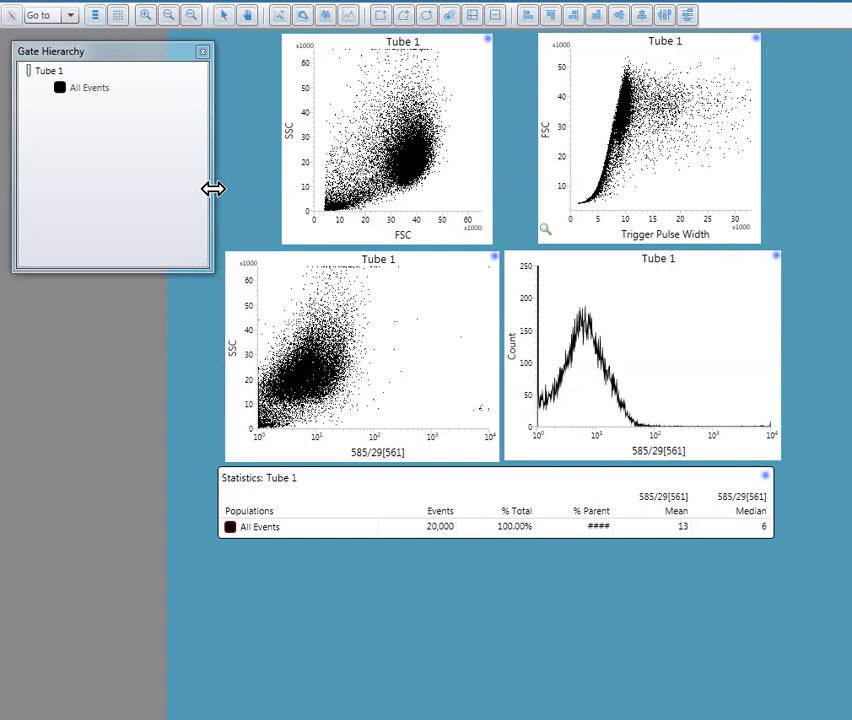
Draw a polygon P1 gate around the main cell cloud on the FSC vs SSC plot
click(299, 149)
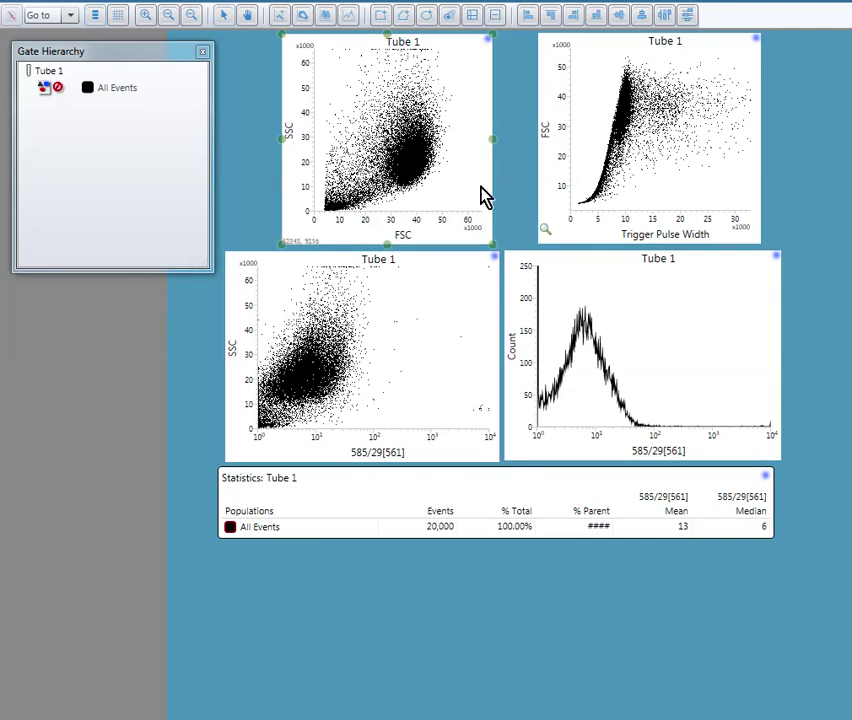
click(404, 15)
mouse_move(427, 73)
mouse_down()
mouse_move(384, 95)
mouse_move(356, 126)
mouse_move(358, 162)
mouse_move(385, 193)
mouse_move(416, 202)
mouse_move(439, 186)
mouse_move(455, 133)
mouse_move(455, 108)
mouse_move(430, 74)
mouse_up()
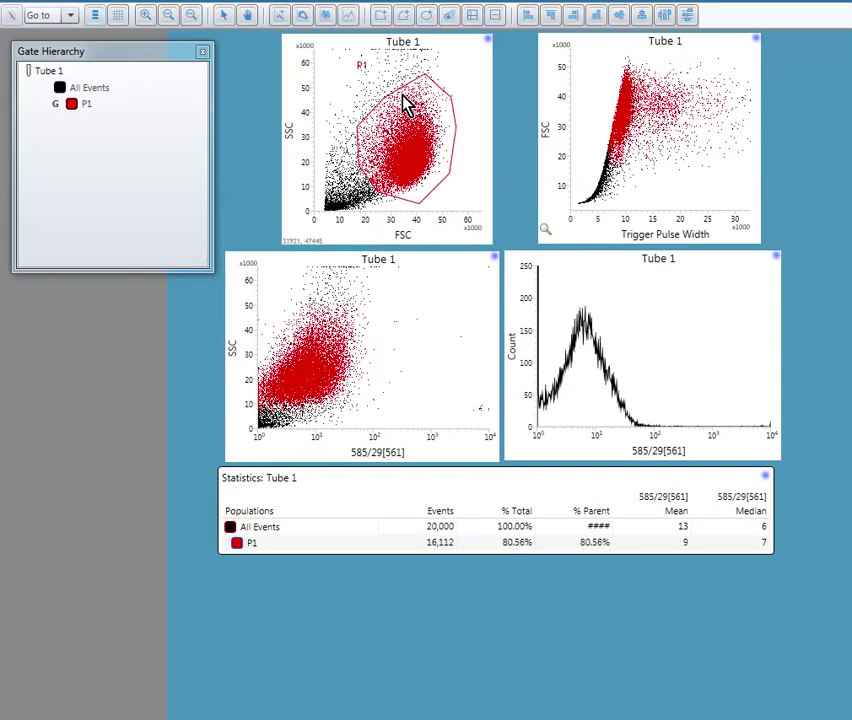
Pull in P1's lower-right corner so it holds 16,086 events (80.43%)
click(428, 196)
click(428, 196)
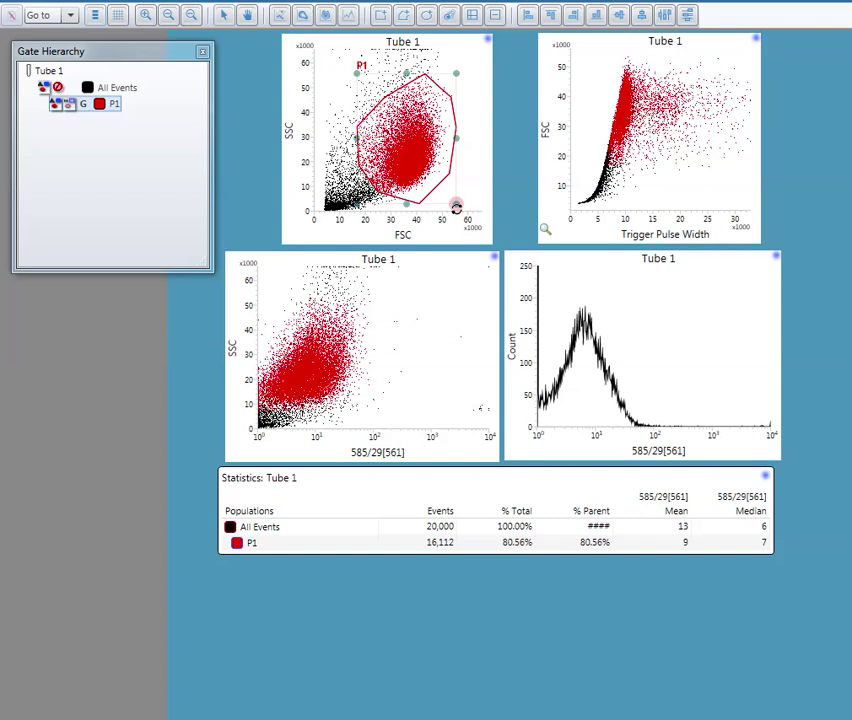
drag(455, 206, 452, 201)
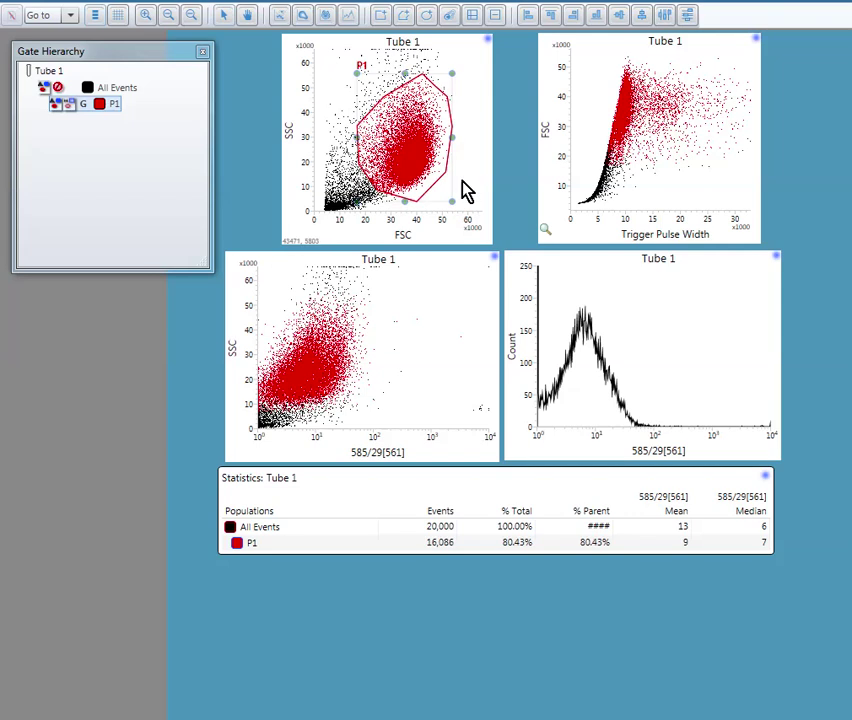
click(484, 195)
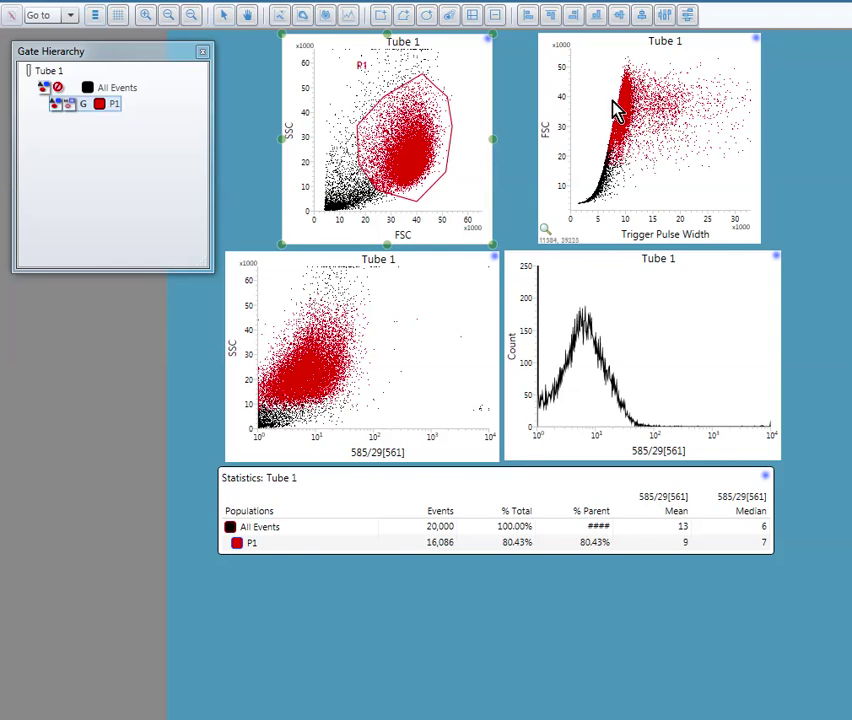
Hide All Events on the Trigger Pulse Width plot and draw polygon gate P2 along the singlet diagonal
click(675, 135)
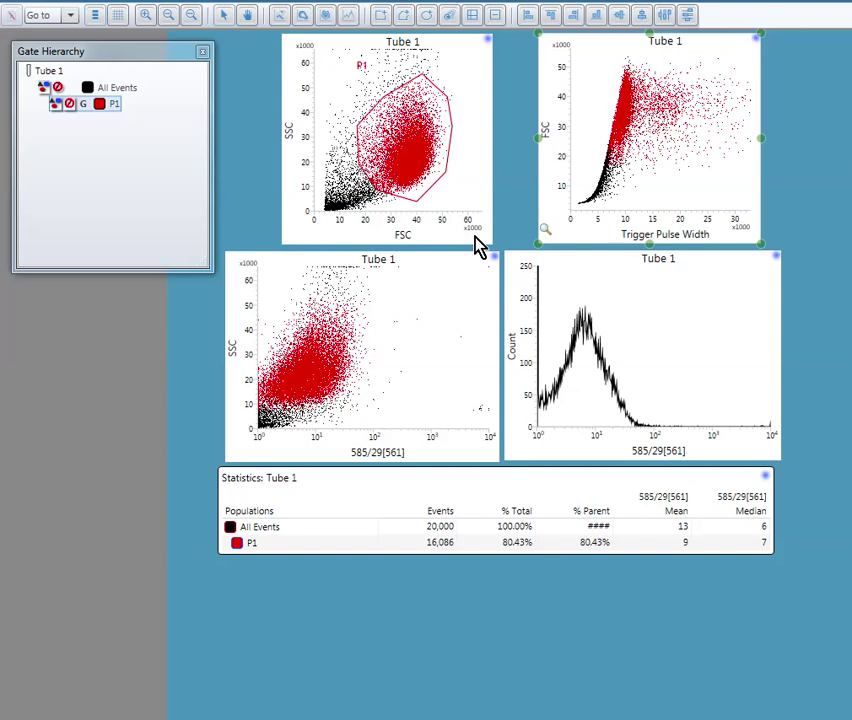
click(44, 87)
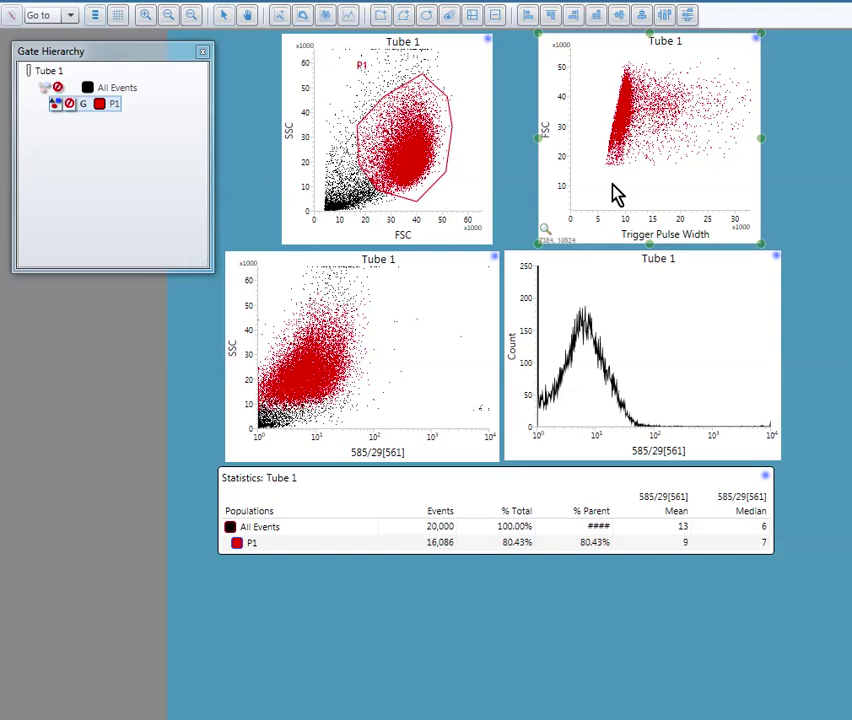
click(404, 16)
click(627, 49)
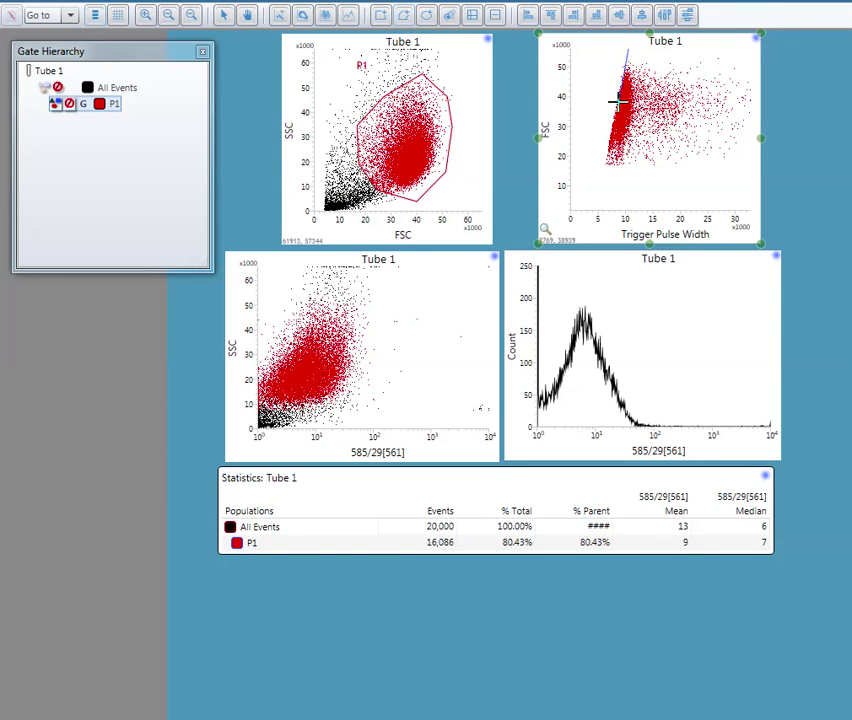
click(604, 166)
click(619, 170)
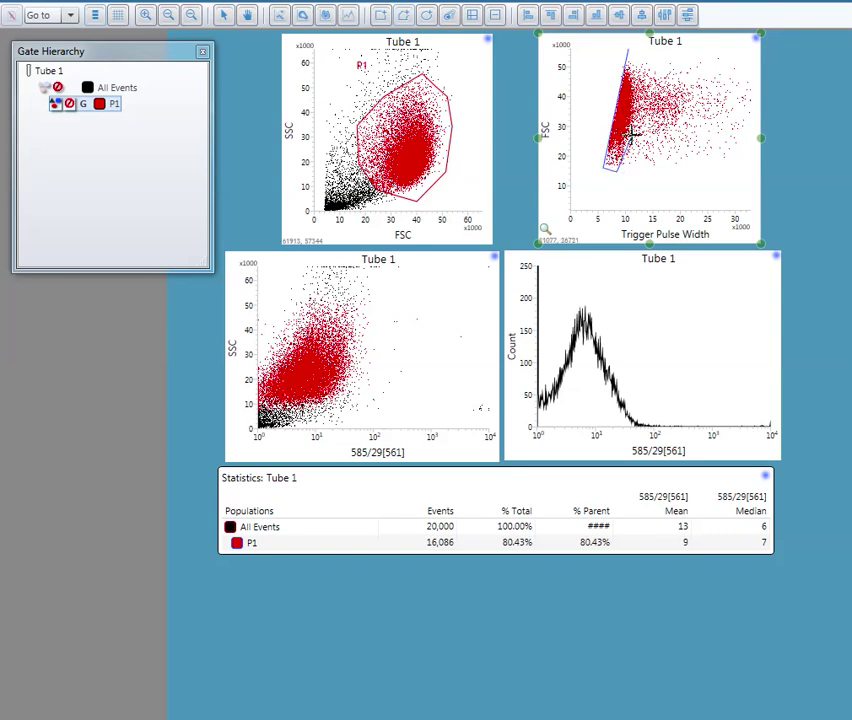
click(632, 52)
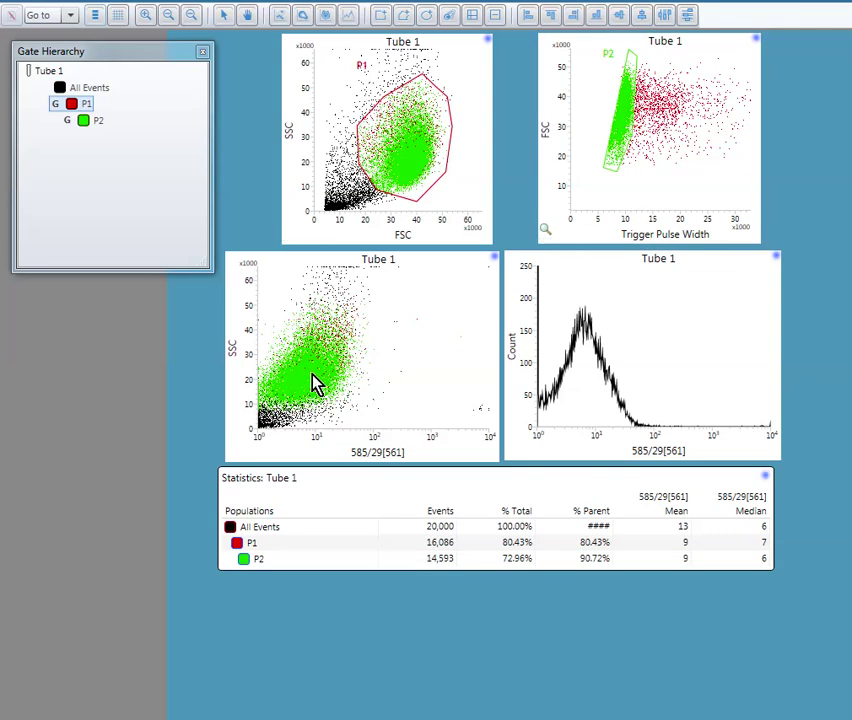
Show only P2 events in the SSC vs 585/29 plot and the 585/29 histogram
click(354, 395)
click(67, 119)
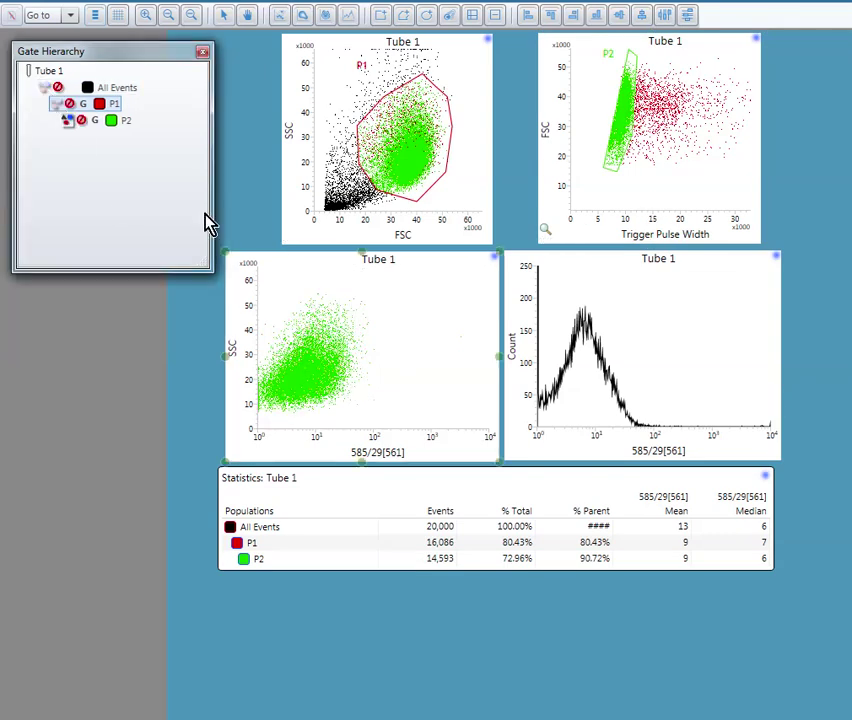
click(666, 371)
click(69, 122)
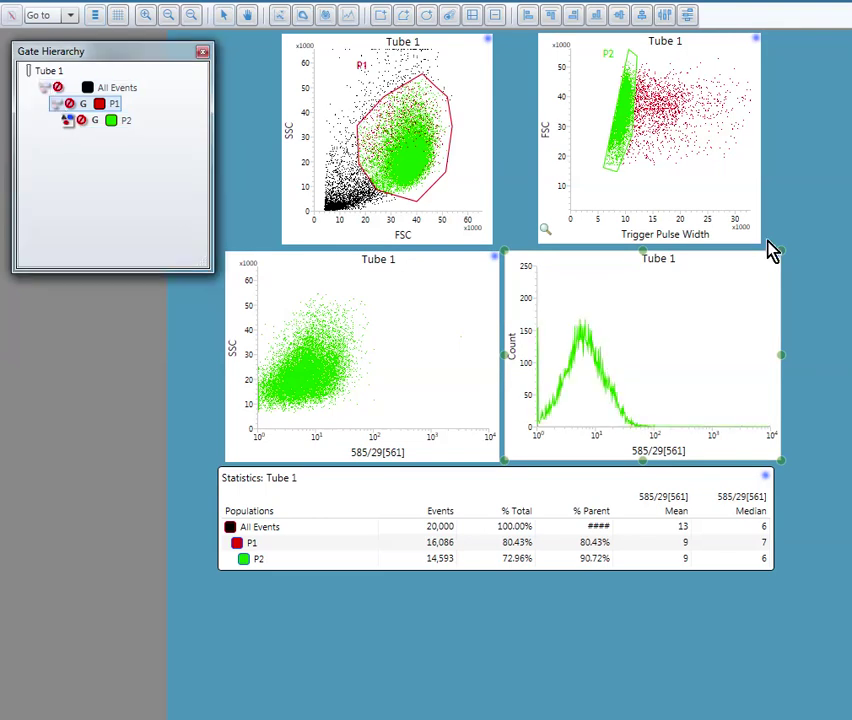
click(787, 217)
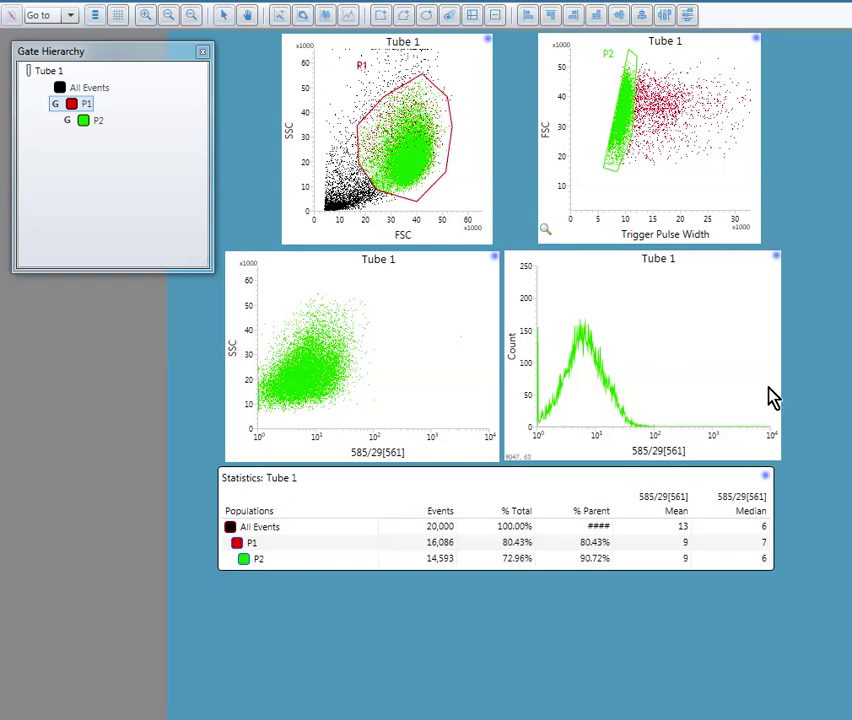
click(337, 360)
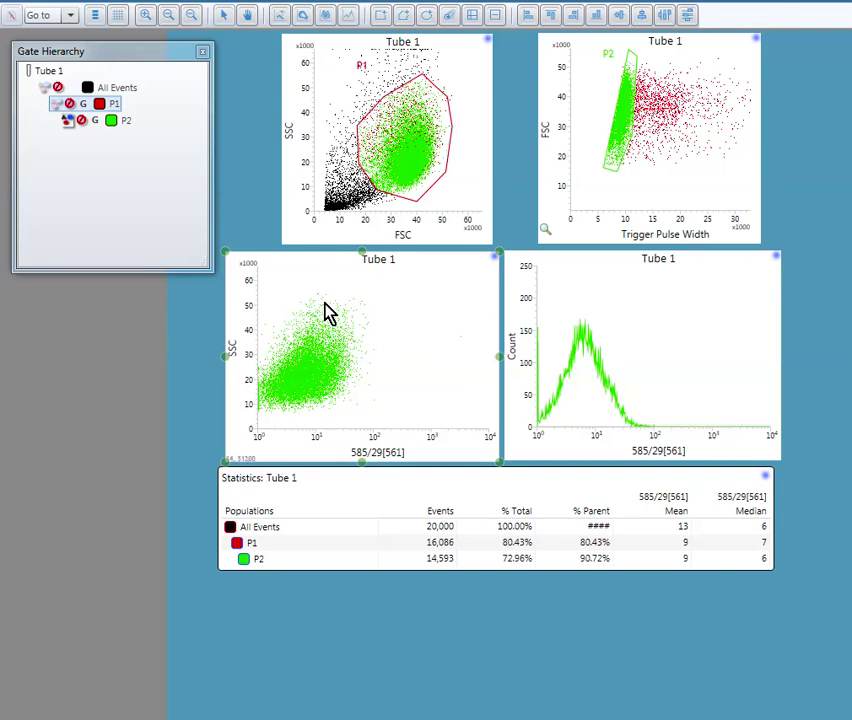
click(121, 124)
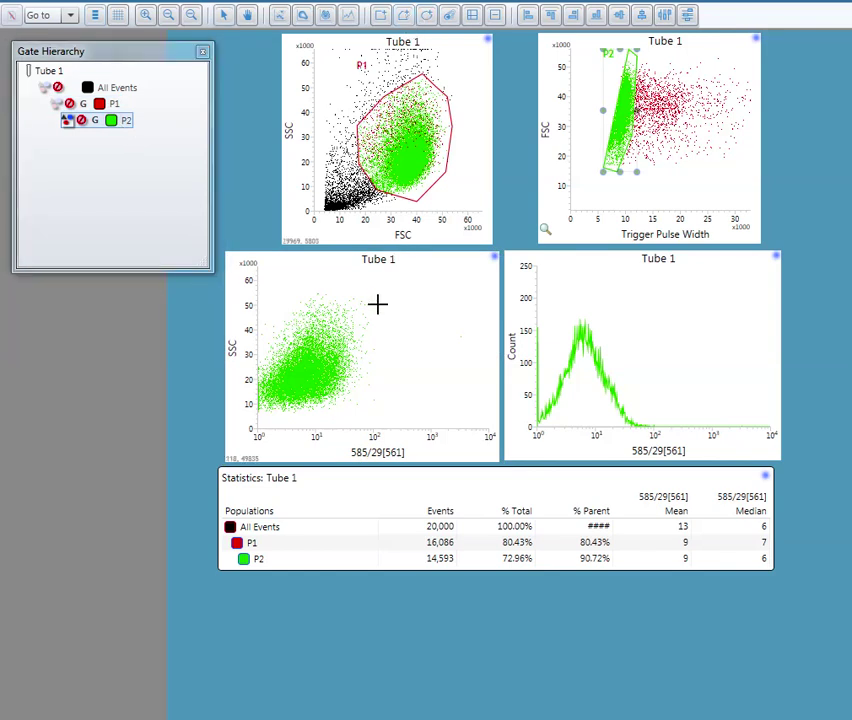
click(378, 17)
mouse_move(379, 277)
mouse_down()
mouse_move(409, 370)
mouse_move(489, 430)
mouse_up()
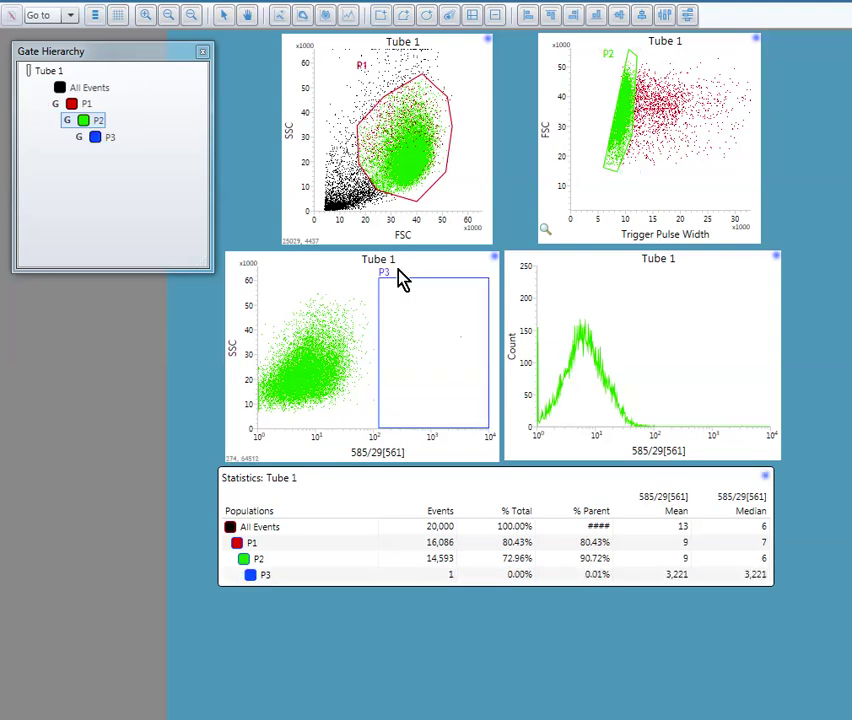
click(428, 280)
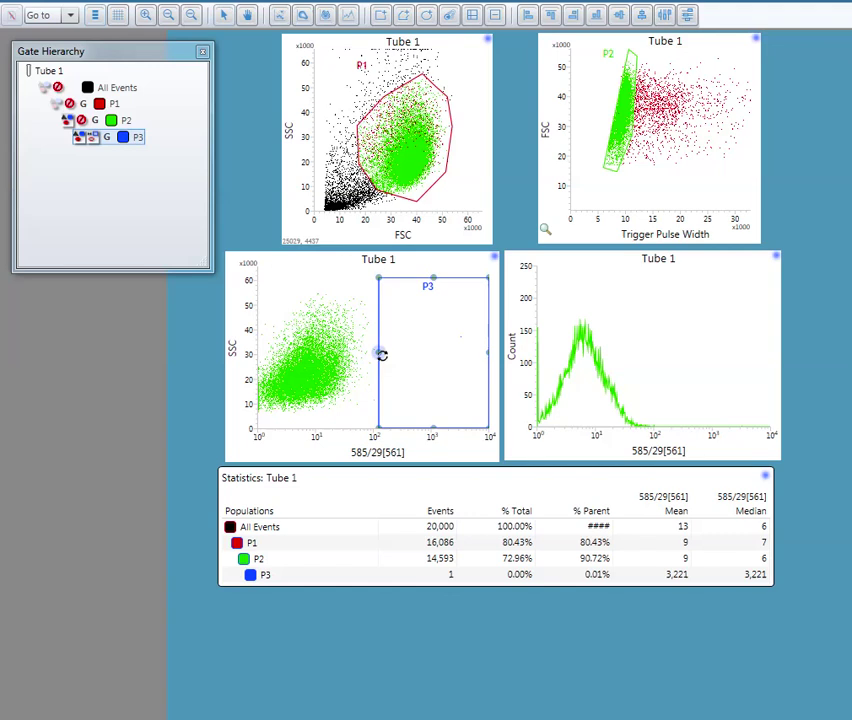
click(190, 412)
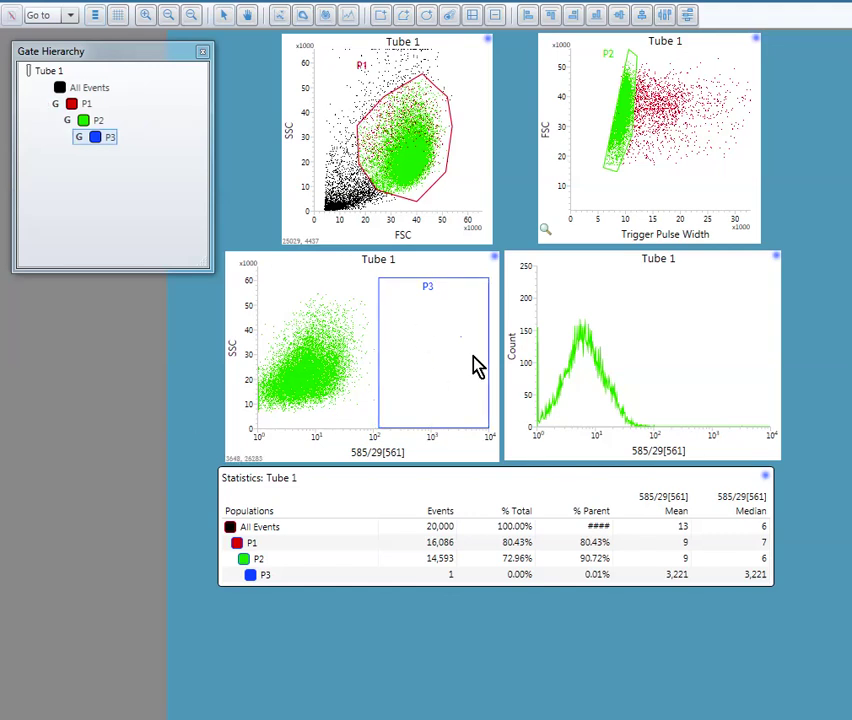
click(631, 339)
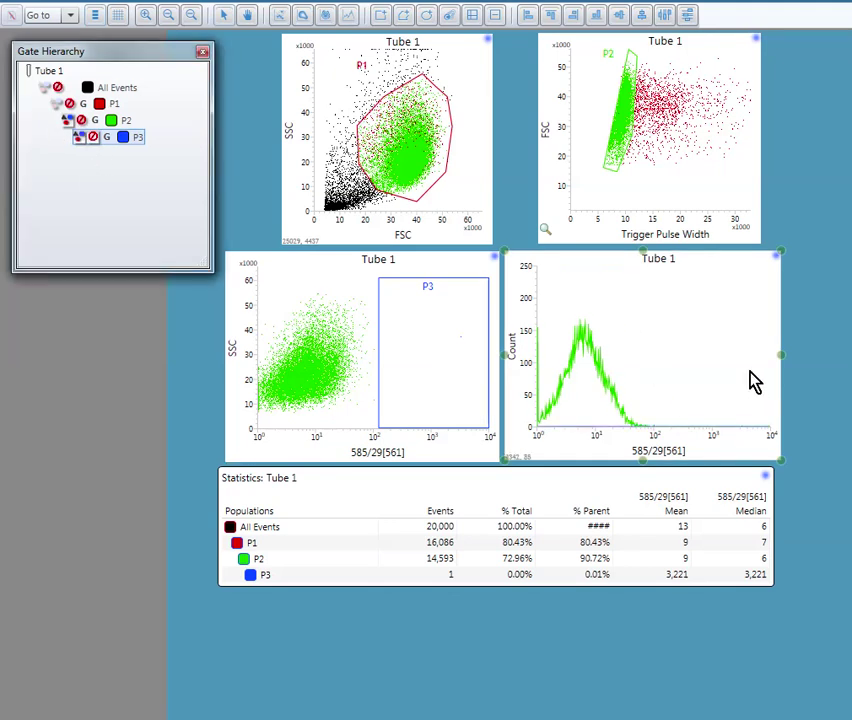
click(835, 385)
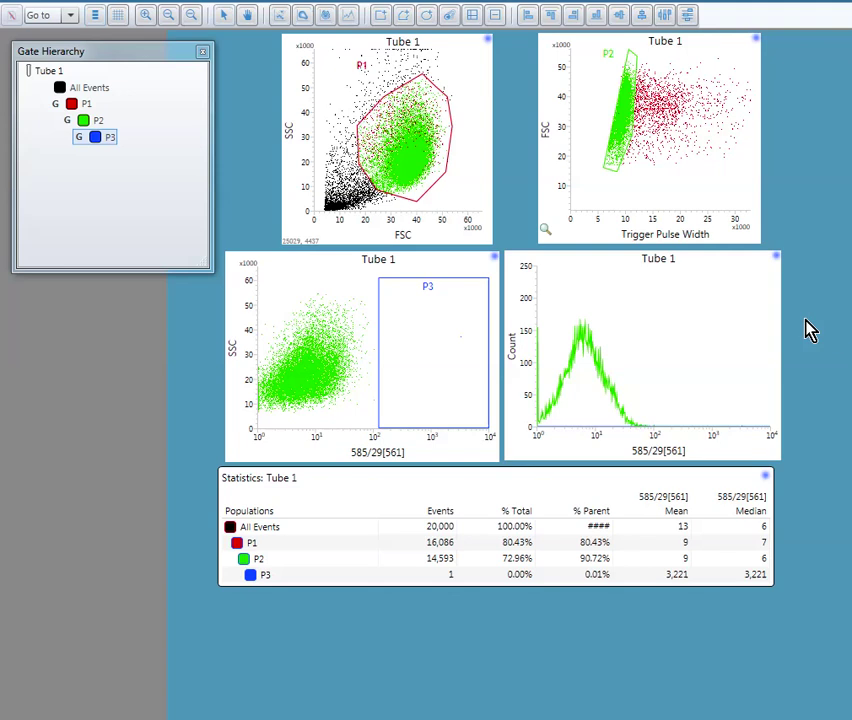
Select all four plots and the statistics for Tube 2, hiding All Events in the histogram
drag(807, 320, 420, 258)
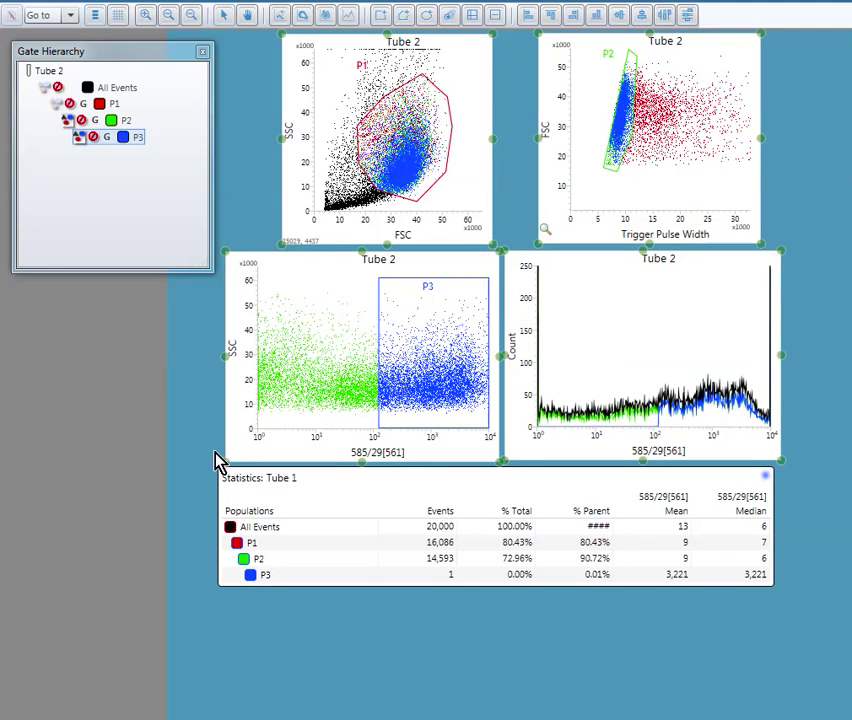
click(257, 482)
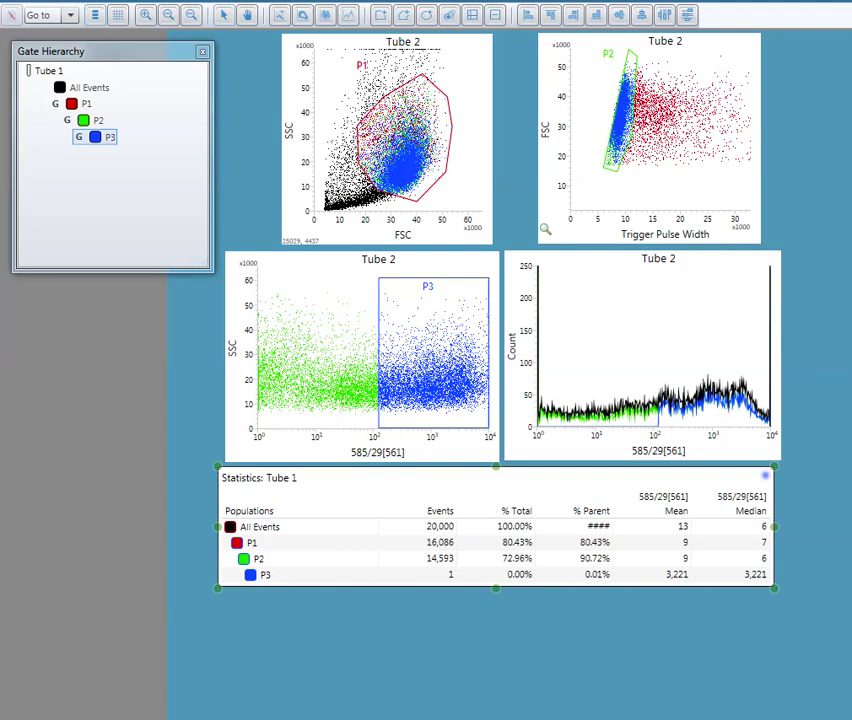
click(696, 308)
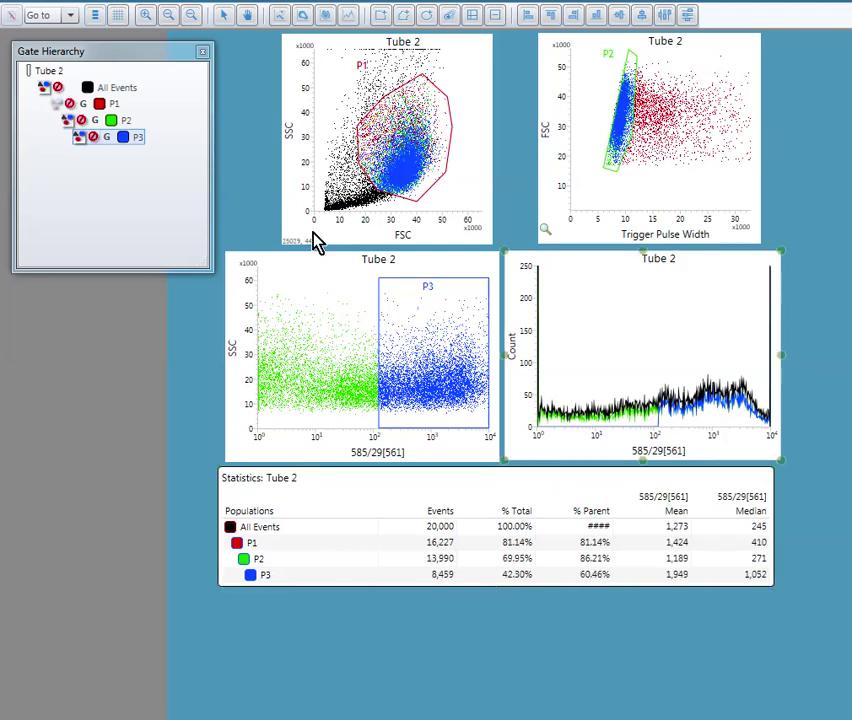
click(43, 88)
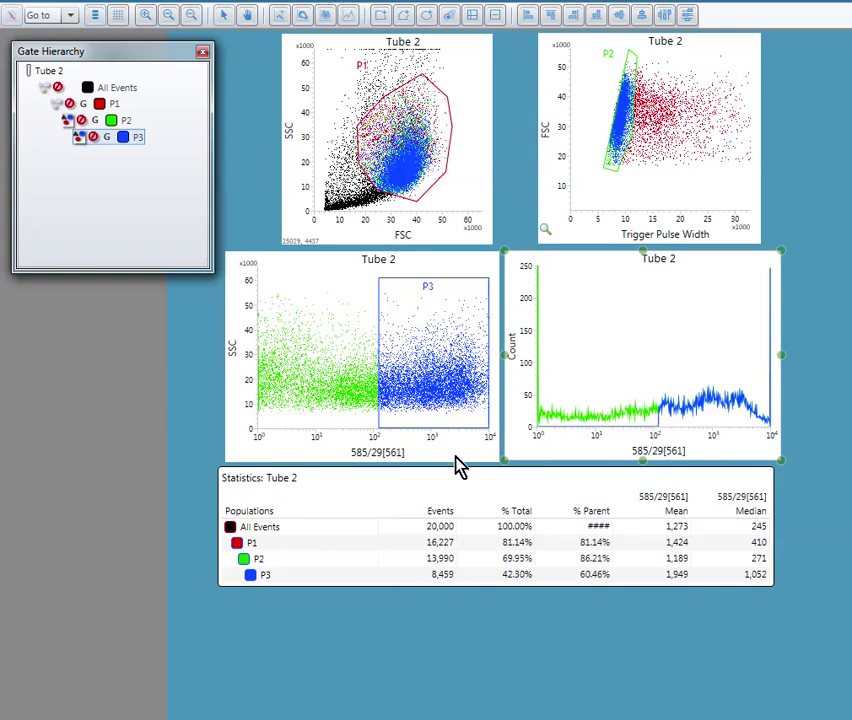
Resize and reposition the SSC vs 585/29[561] P3 dot plot to match the other plots
click(264, 404)
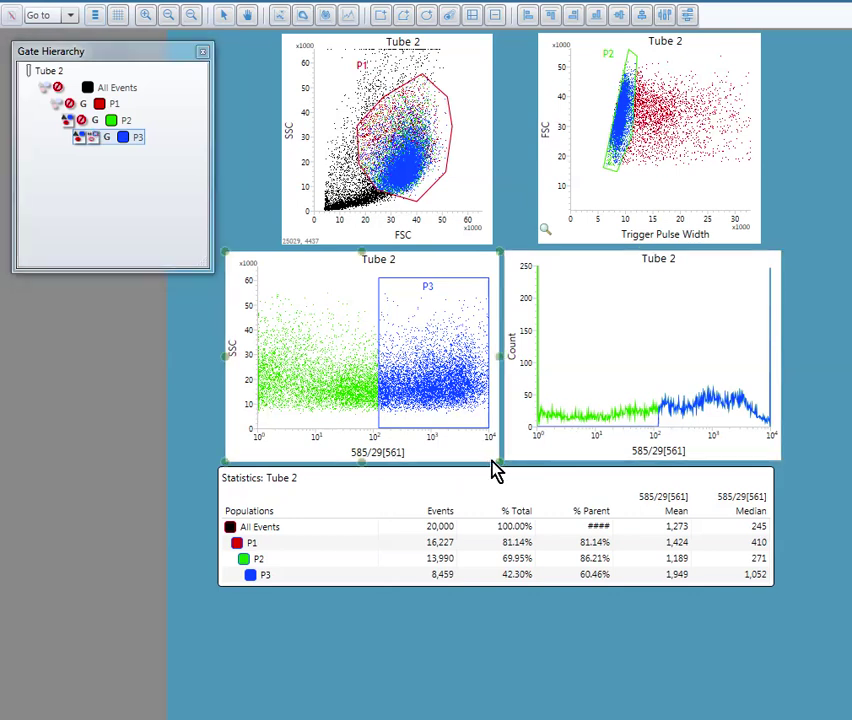
drag(498, 461, 636, 535)
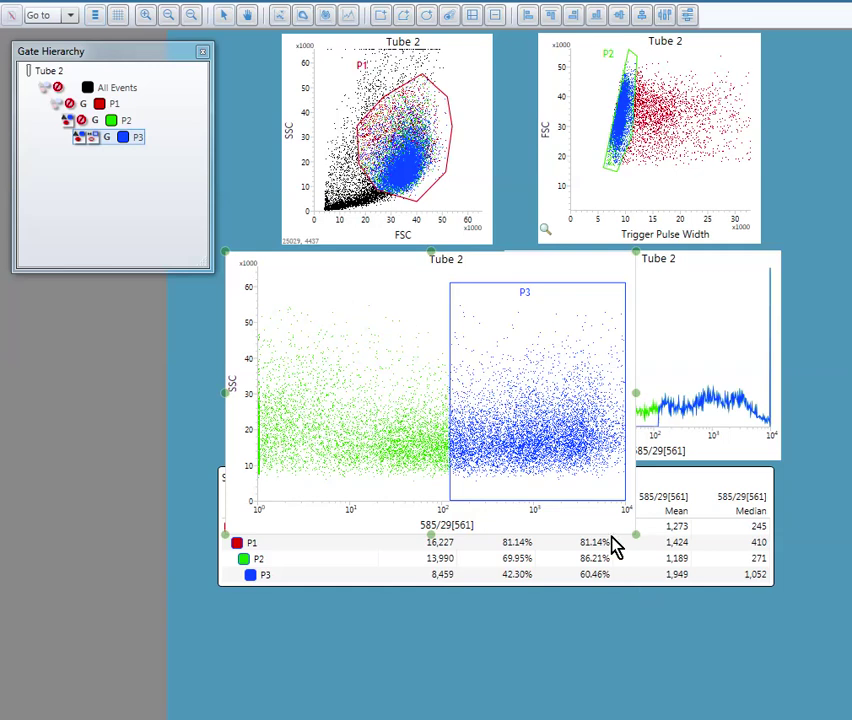
drag(310, 270, 360, 205)
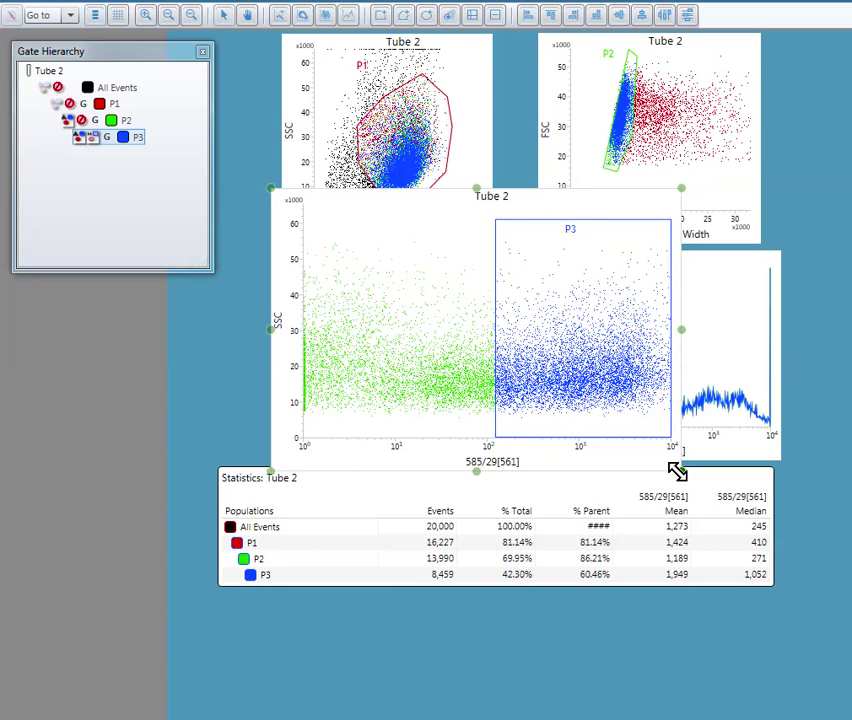
drag(677, 471, 519, 422)
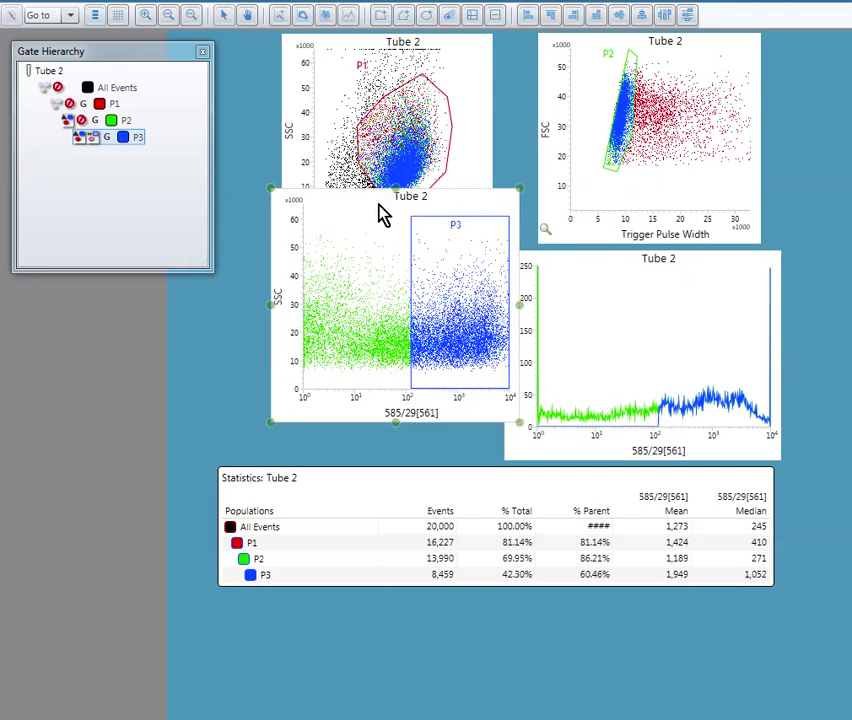
drag(380, 213, 361, 285)
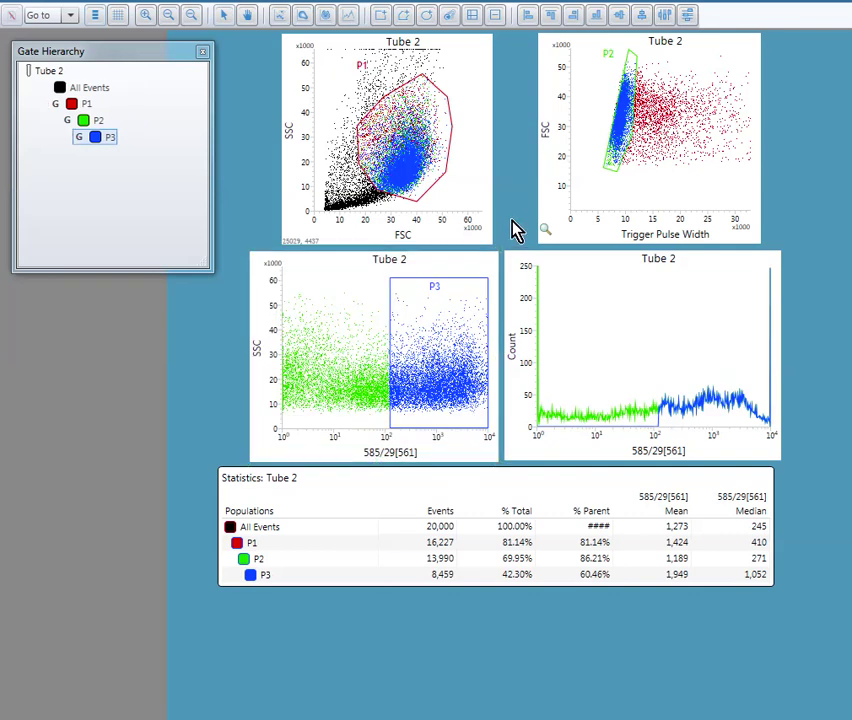
Switch the 585/29[561] histogram to Tube 1 data with All Events hidden
click(560, 378)
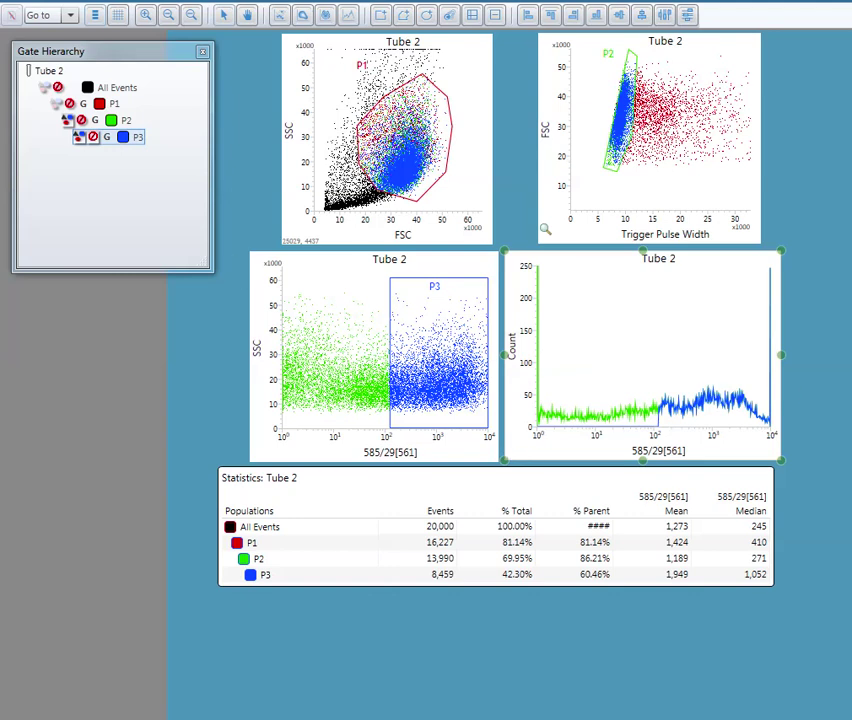
key(Up)
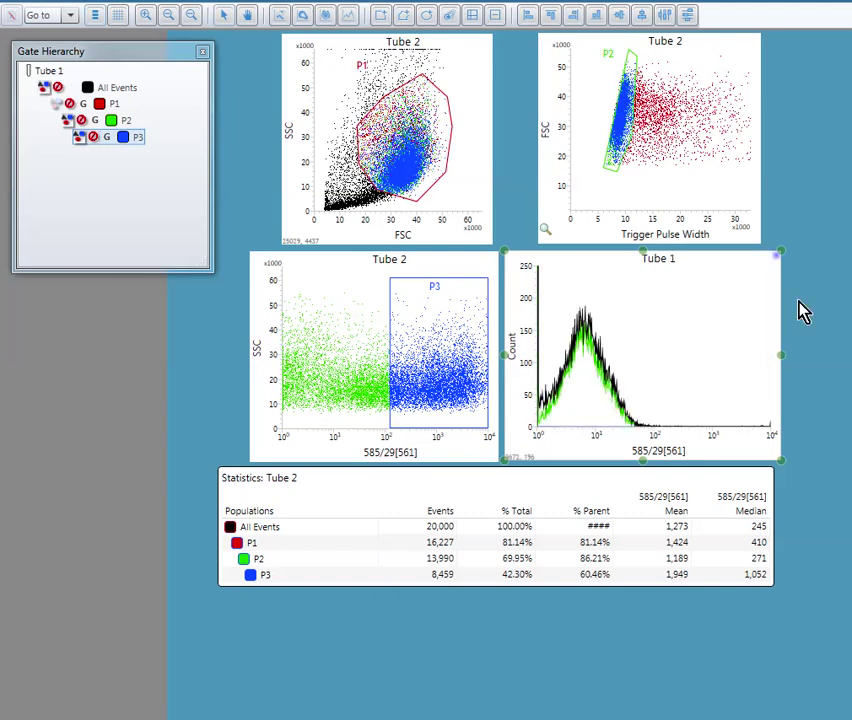
click(44, 87)
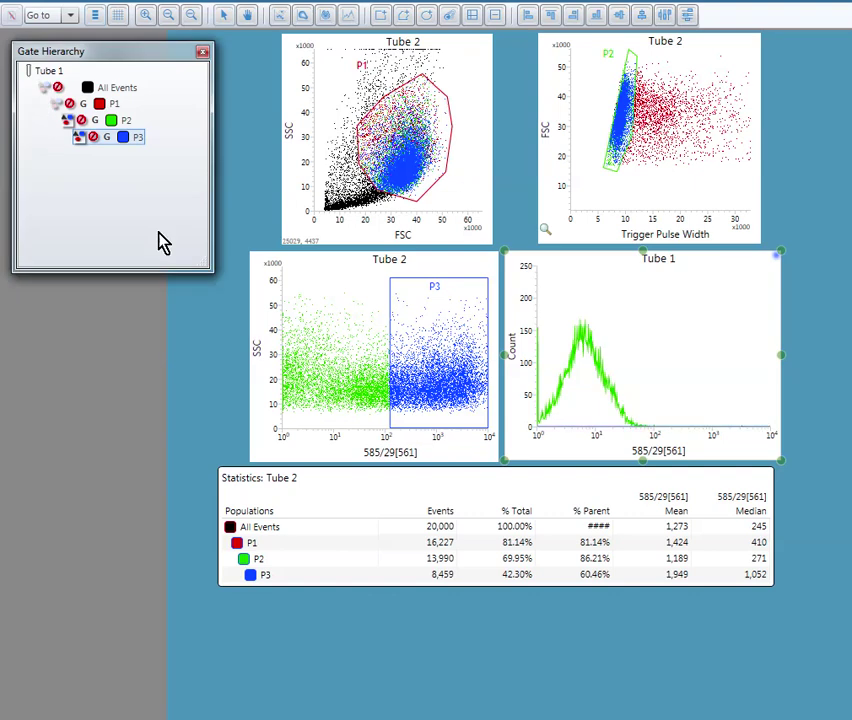